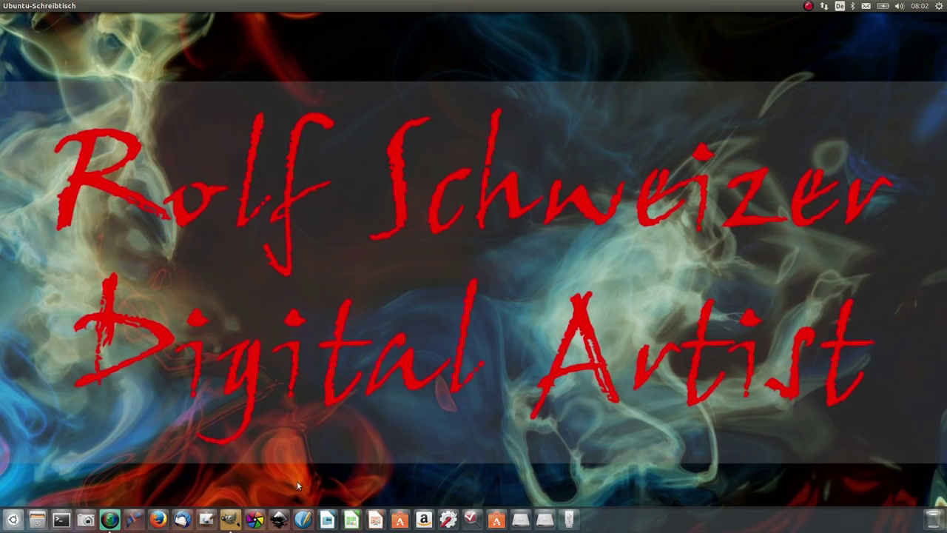
- Launch GIMP with the ruined-room photo project
click(230, 523)
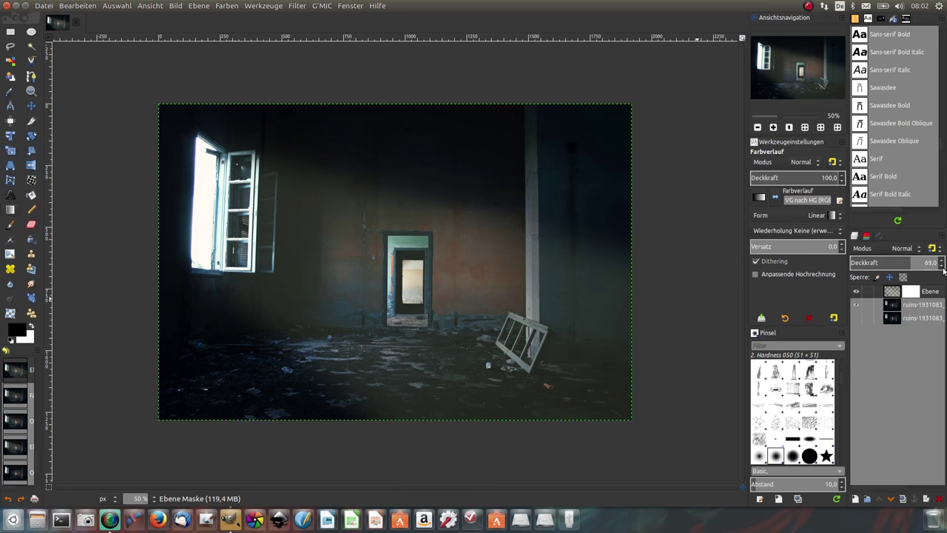
- Delete the two old glow layers and make the ruins photo layer visible
click(855, 292)
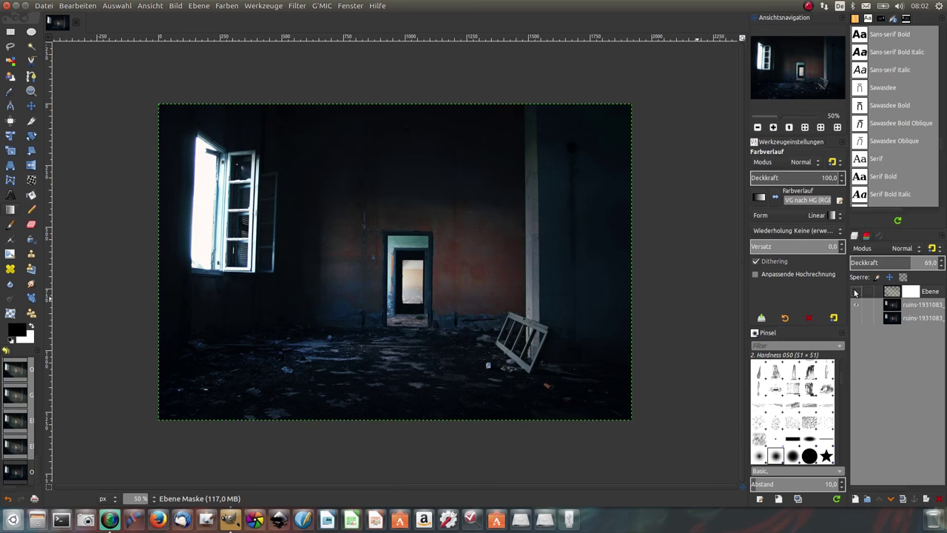
click(855, 291)
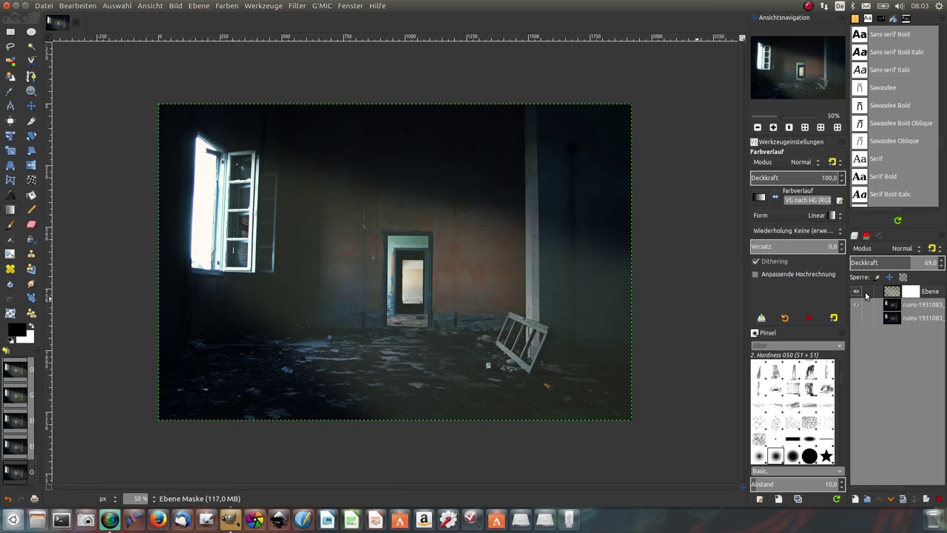
click(938, 500)
click(938, 500)
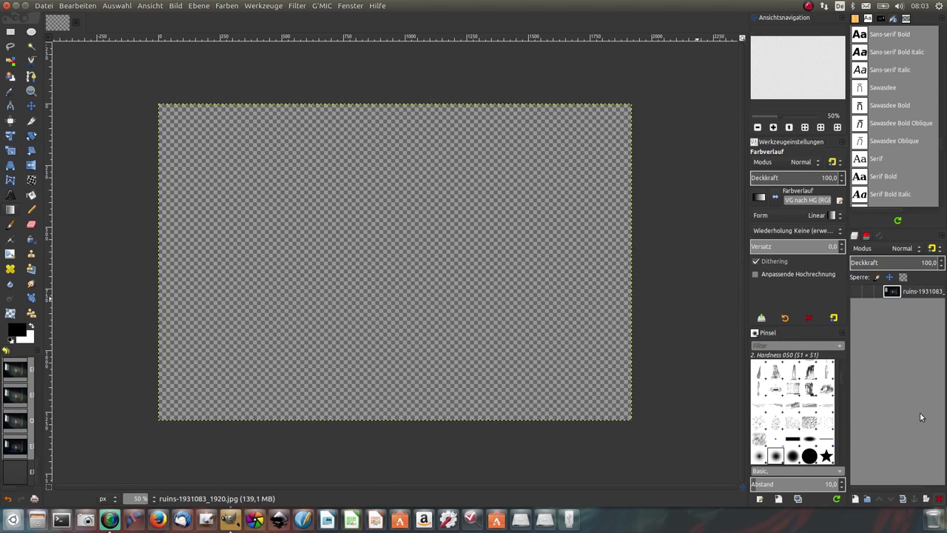
click(855, 292)
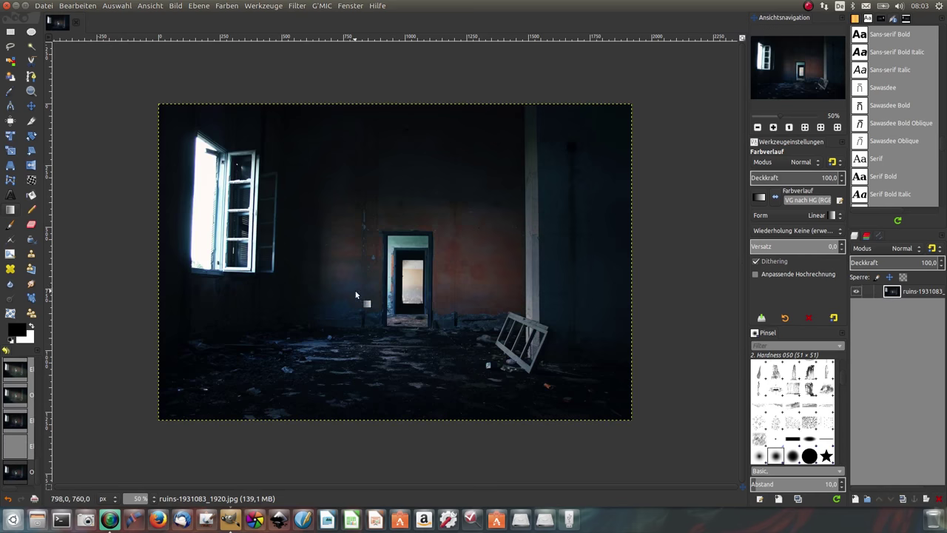
- Duplicate the ruins layer, hide the lower copy, and add a transparent layer 'Ebene' on top
click(903, 500)
click(856, 304)
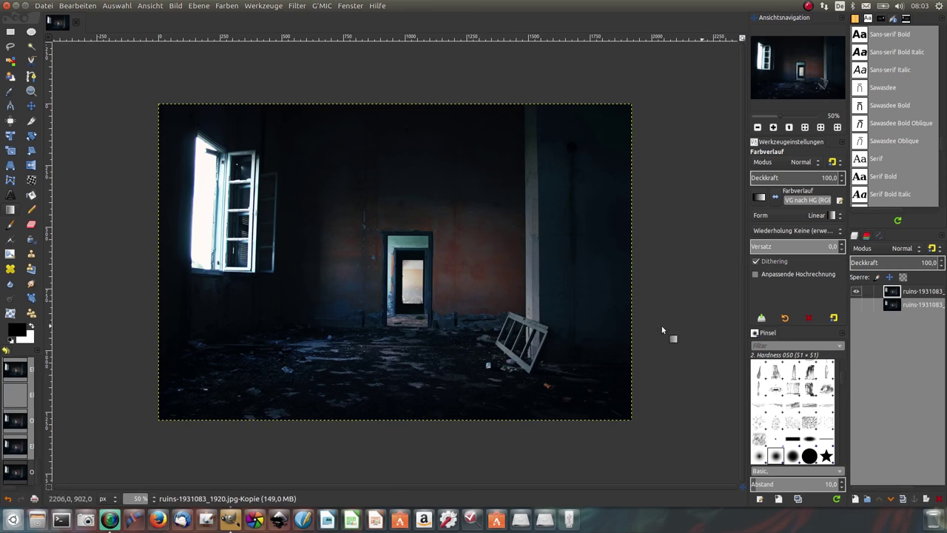
click(854, 499)
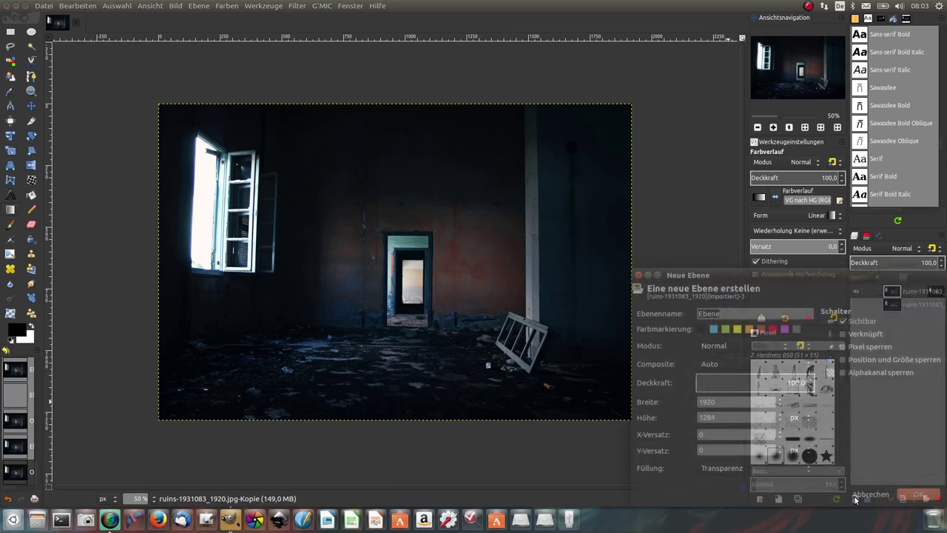
click(921, 494)
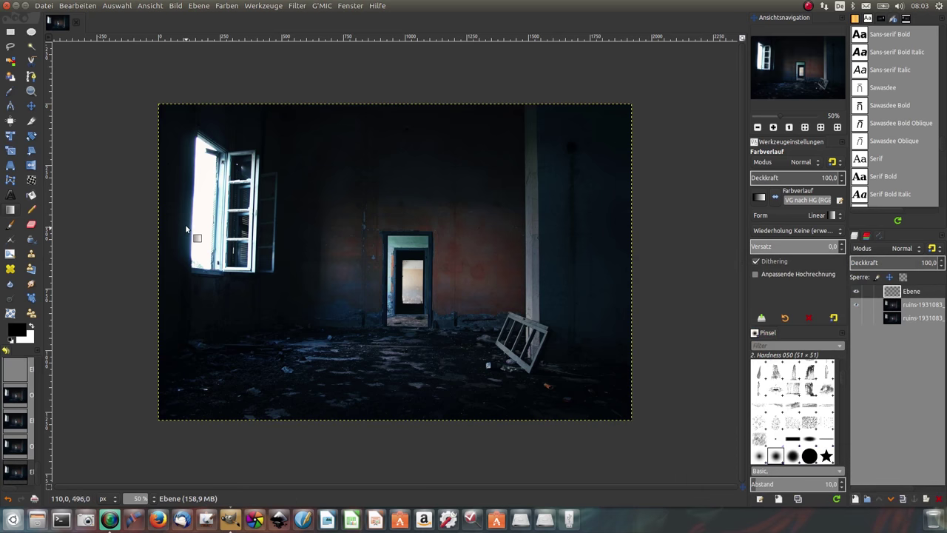
- Trace the window opening with a four-corner free selection, then show the lower ruins layer again
click(10, 46)
scroll(166, 178, up, 1)
scroll(134, 114, up, 1)
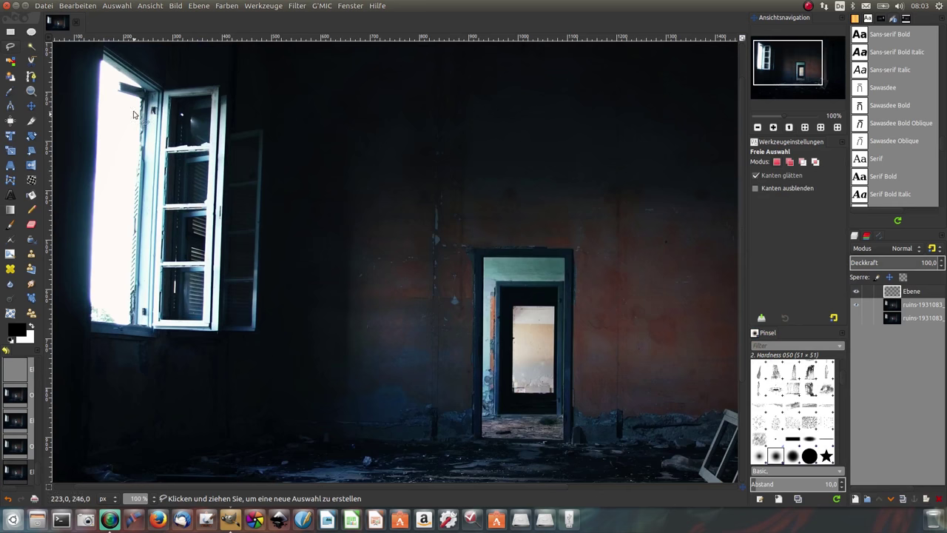
click(101, 59)
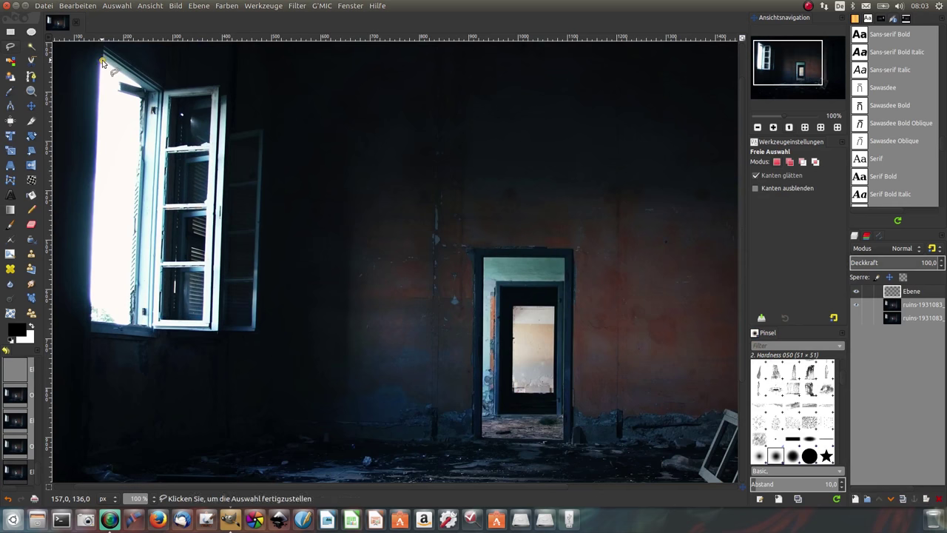
click(143, 91)
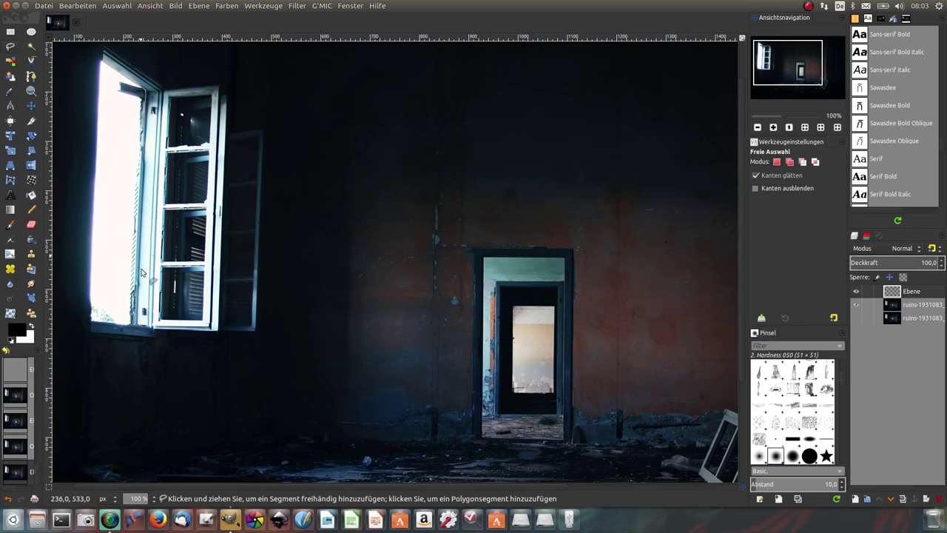
click(133, 329)
click(93, 324)
click(101, 61)
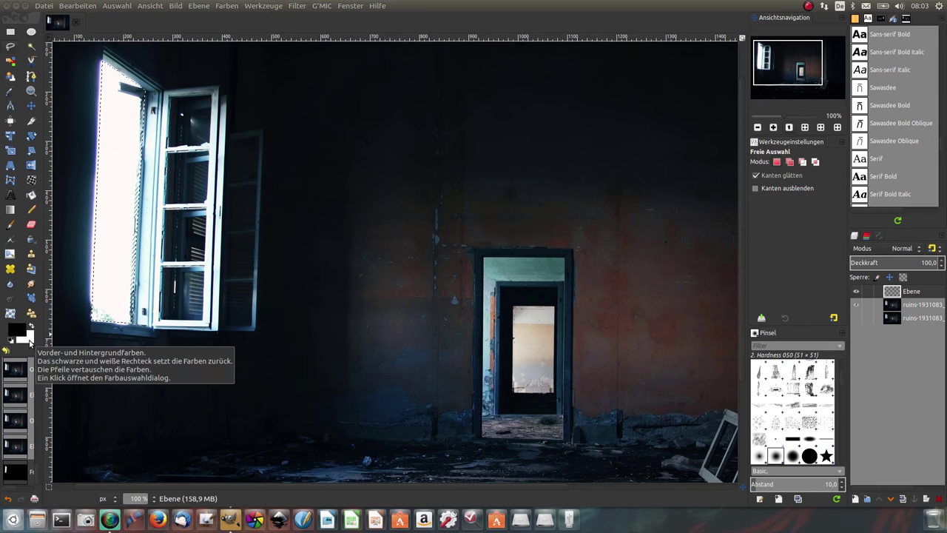
click(856, 317)
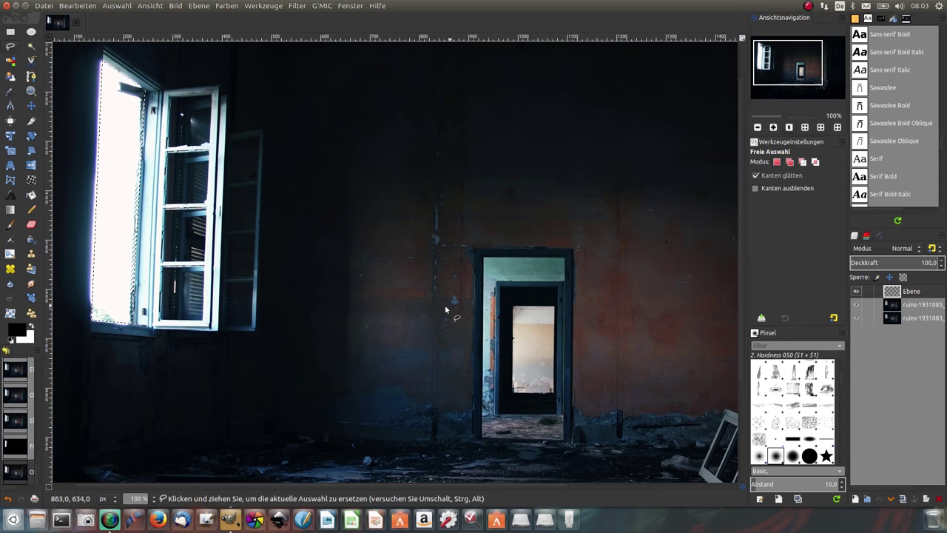
click(10, 91)
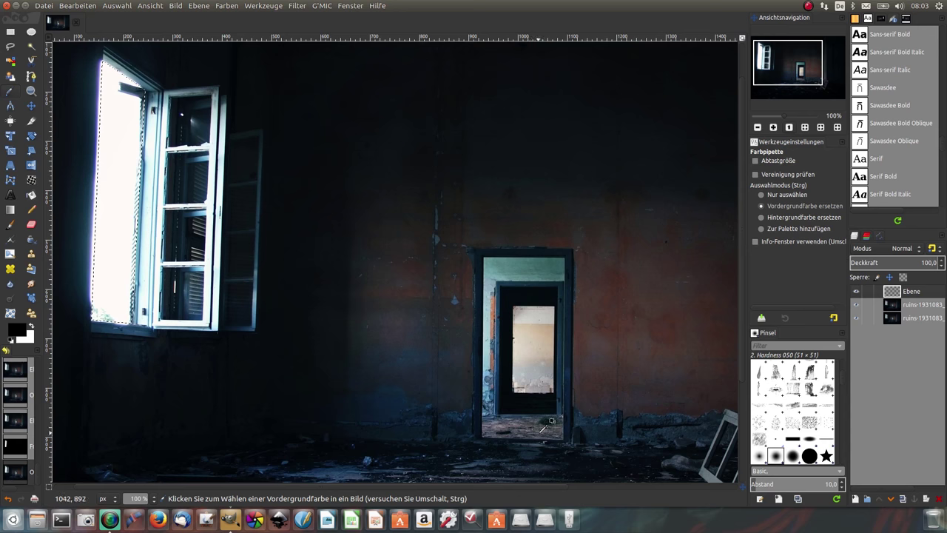
- Sample beige from the lit doorway and fill the window selection with it on the new layer
click(892, 304)
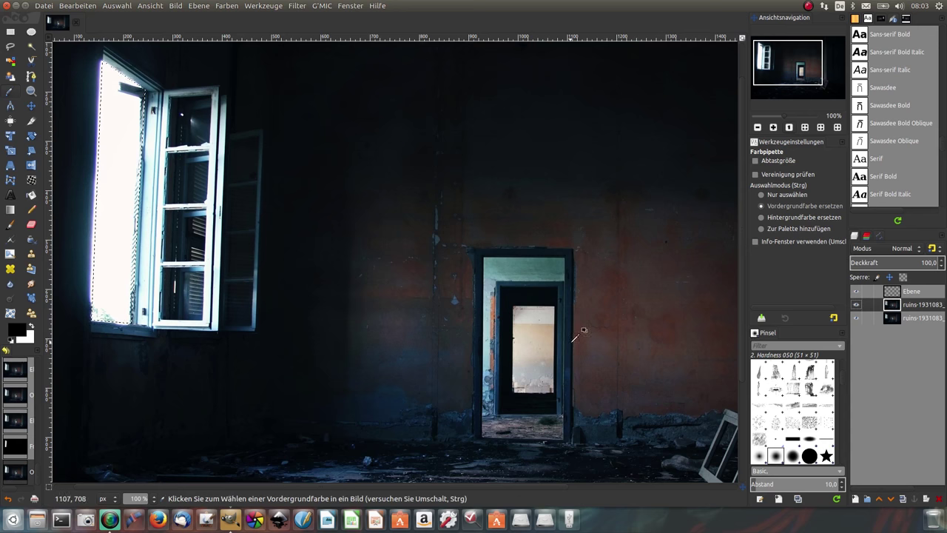
click(534, 338)
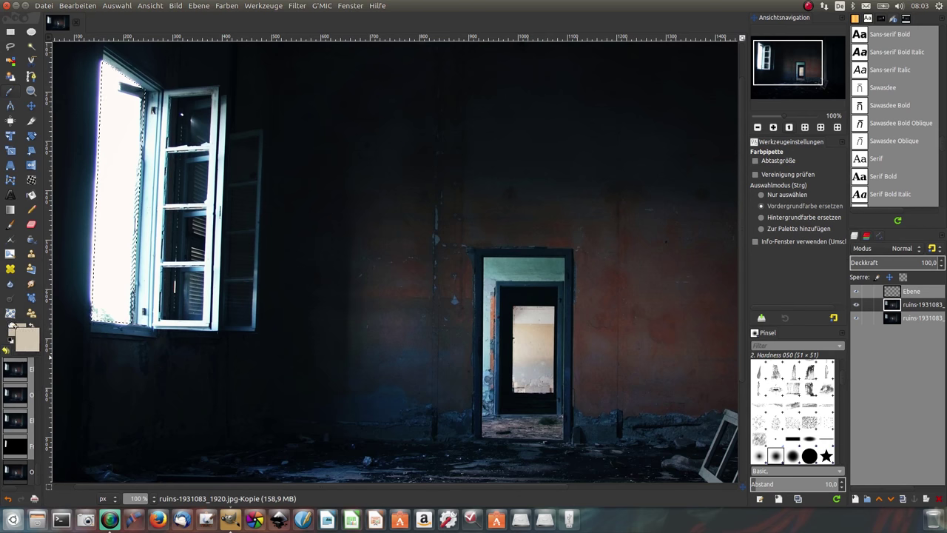
click(911, 290)
drag(17, 329, 148, 222)
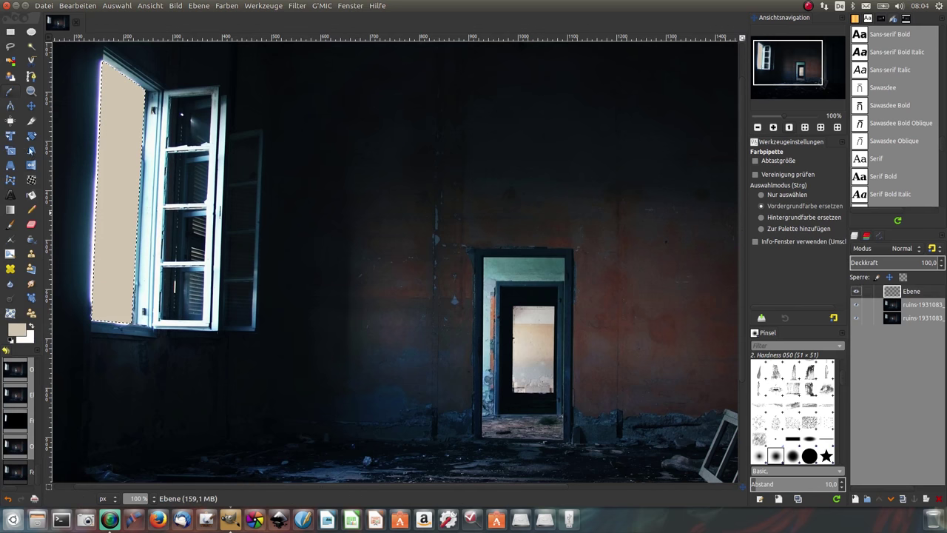
- Invert the selection, fill everything around the window with black, then deselect
click(120, 6)
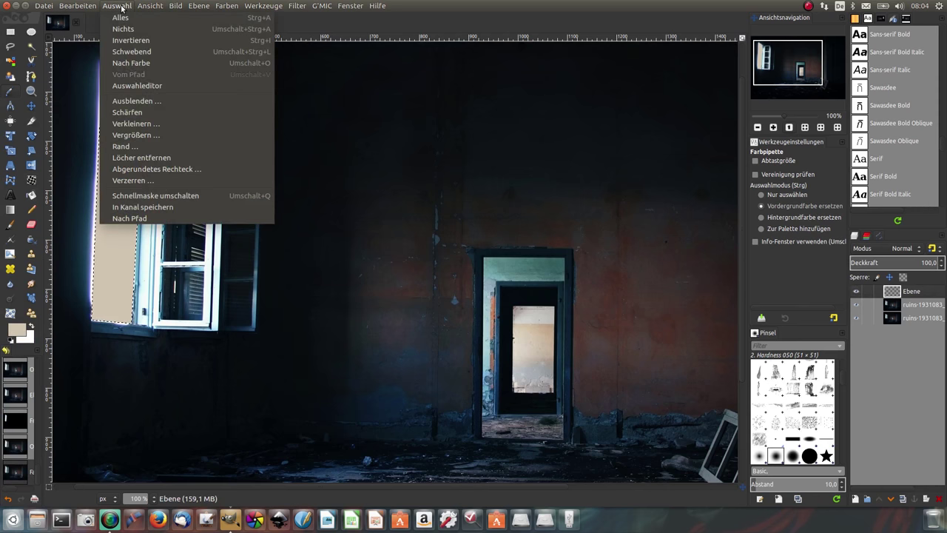
click(131, 40)
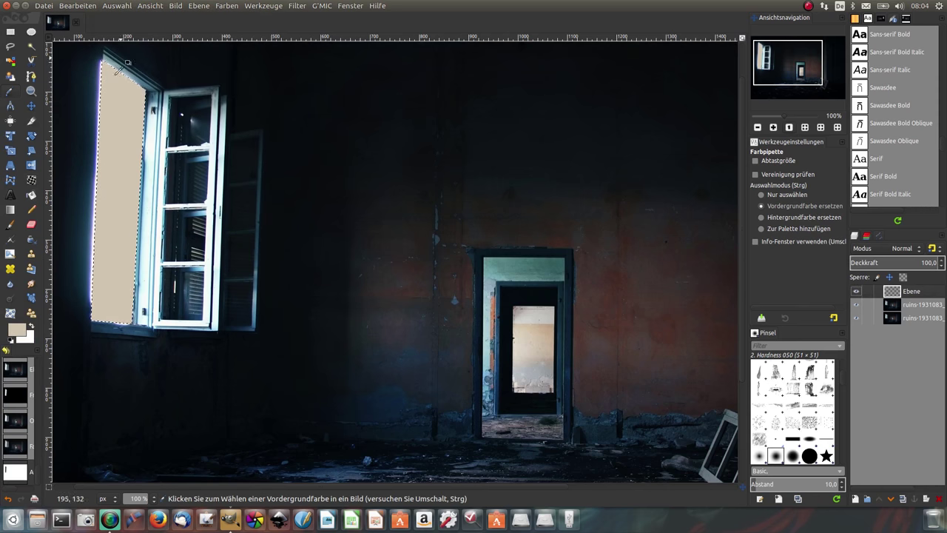
click(31, 195)
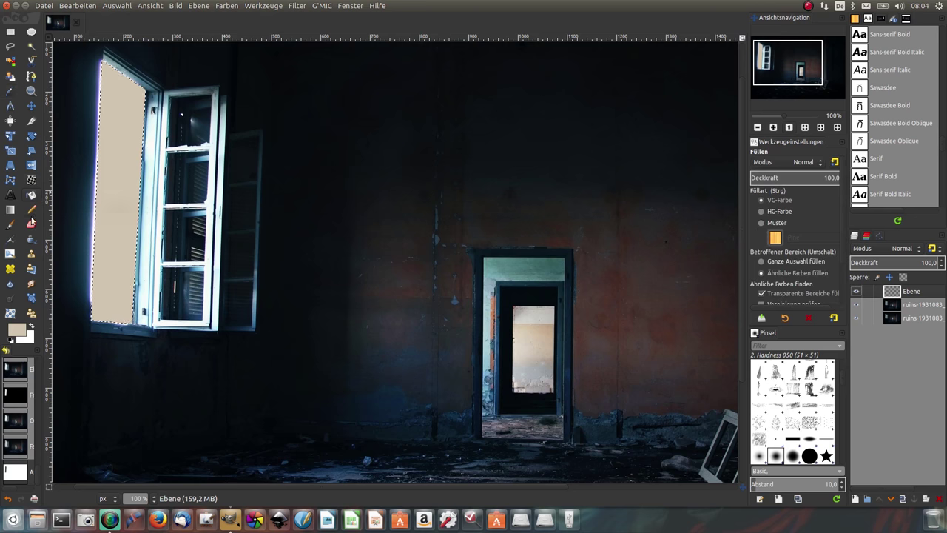
click(10, 340)
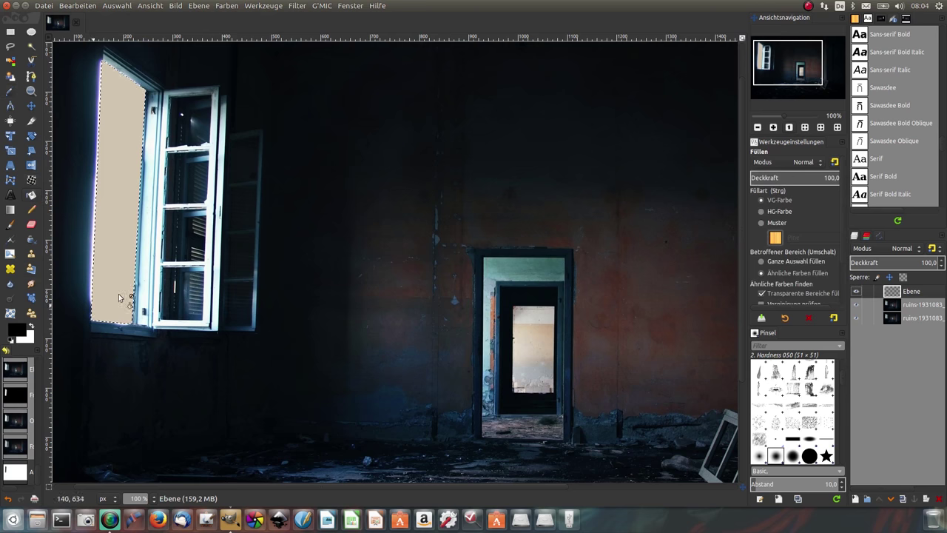
click(298, 203)
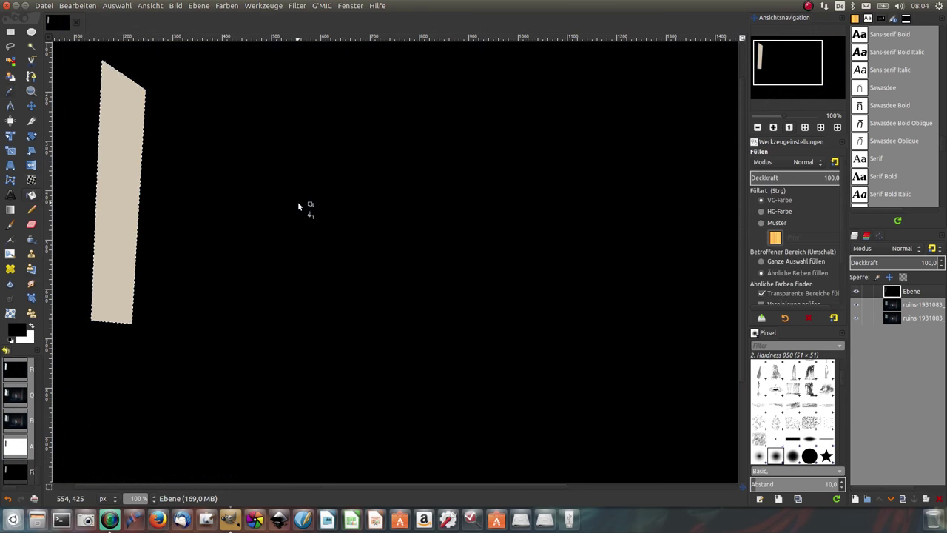
click(123, 7)
click(125, 28)
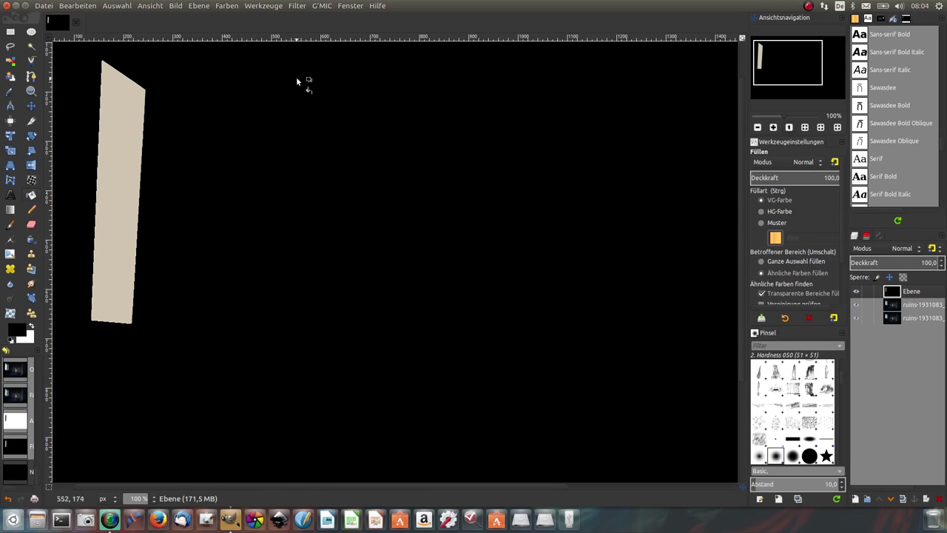
- Open the radial Motion Blur filter and try out different centre positions and blur strengths
click(297, 6)
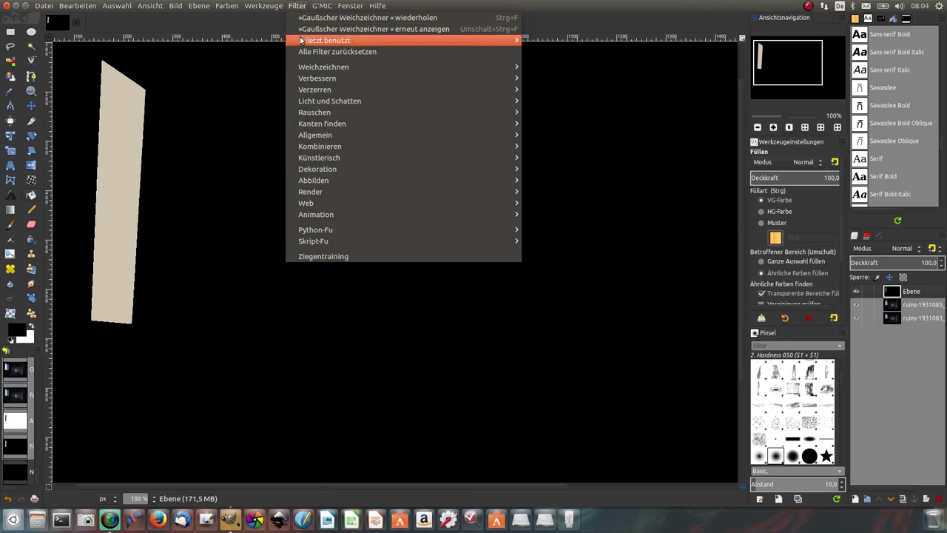
mouse_move(324, 66)
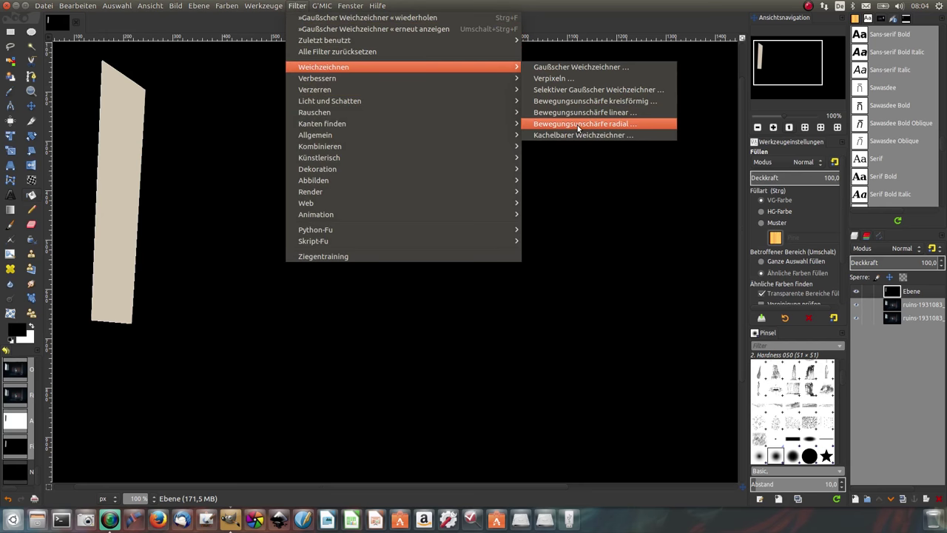
click(578, 128)
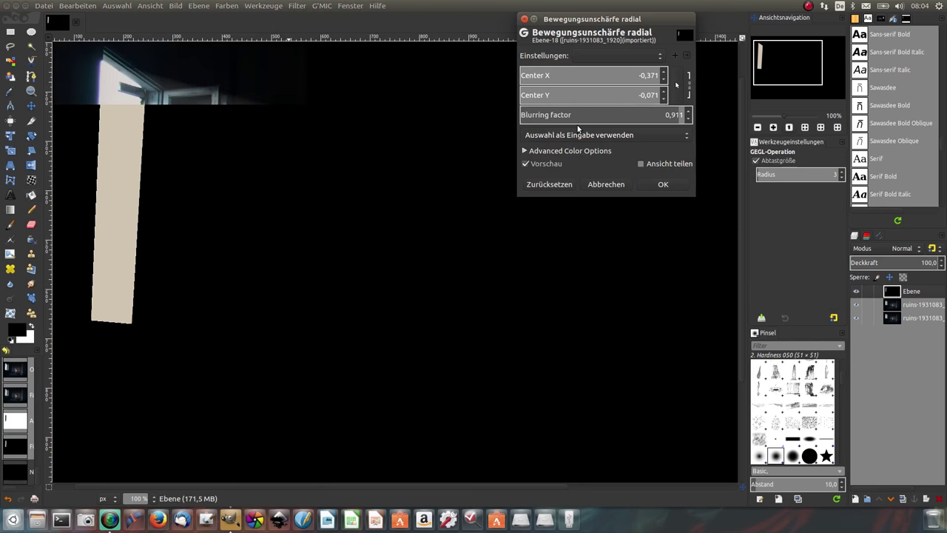
click(553, 185)
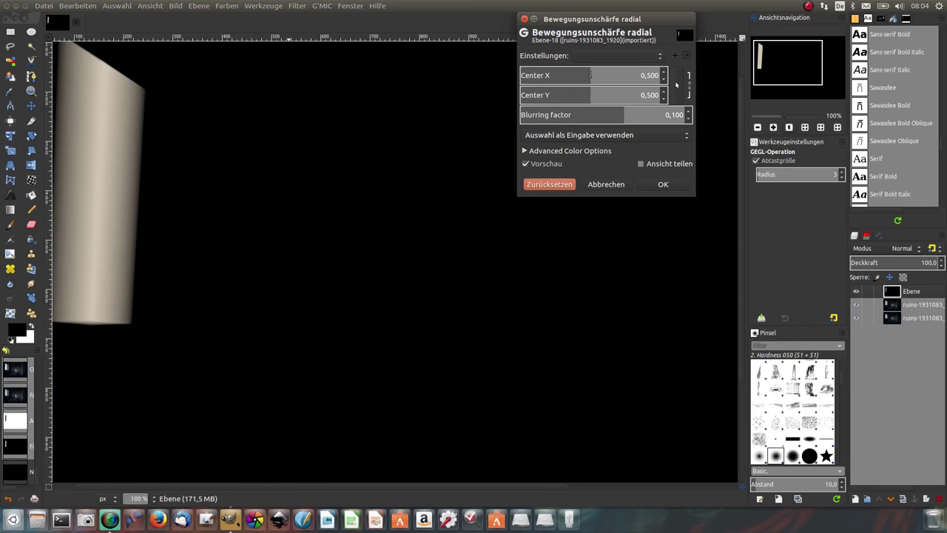
mouse_move(590, 75)
mouse_down()
mouse_move(491, 78)
mouse_move(513, 80)
mouse_up()
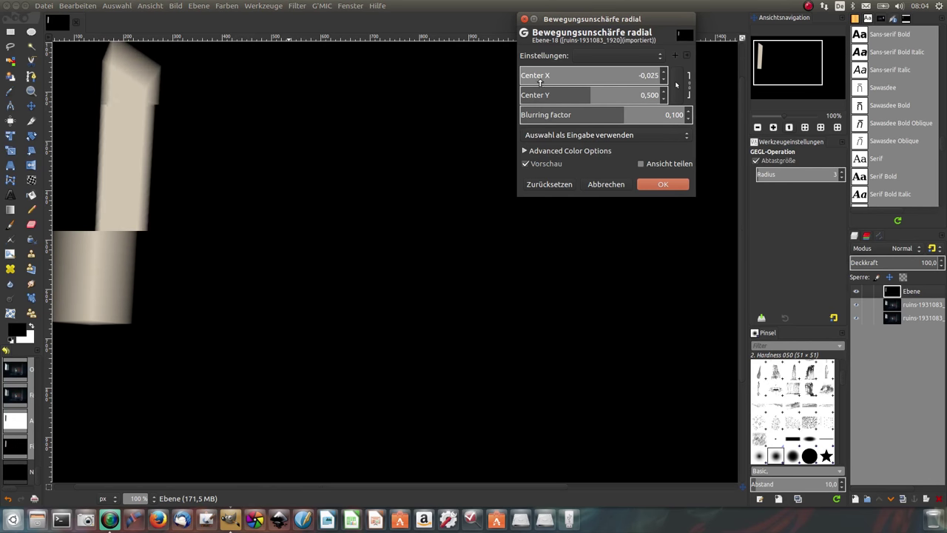
drag(573, 95, 517, 96)
drag(625, 117, 687, 118)
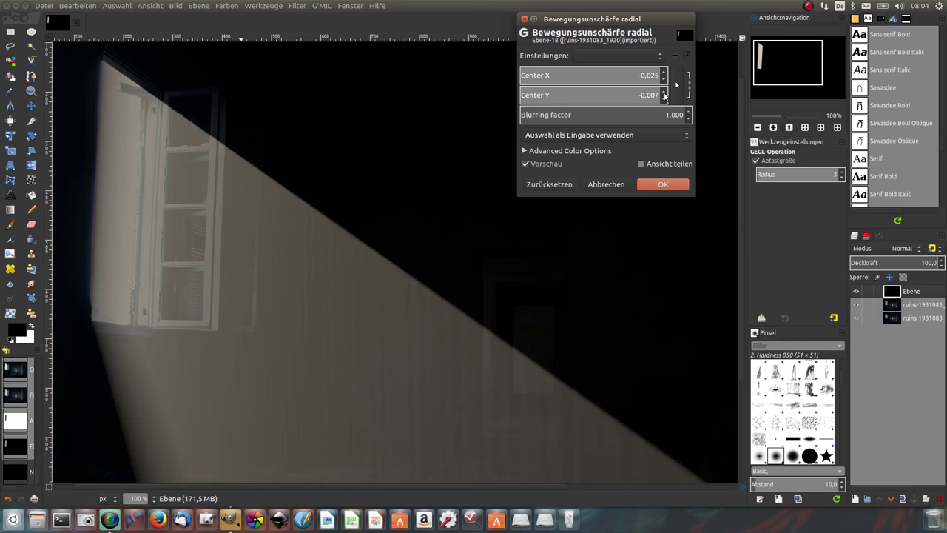
double_click(642, 94)
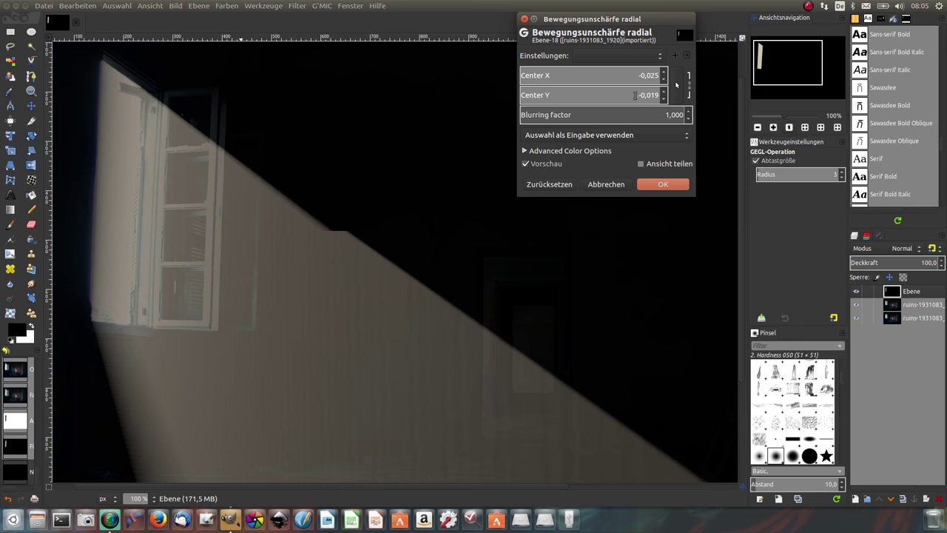
click(633, 95)
mouse_move(631, 95)
mouse_down()
mouse_move(594, 99)
mouse_move(645, 105)
mouse_up()
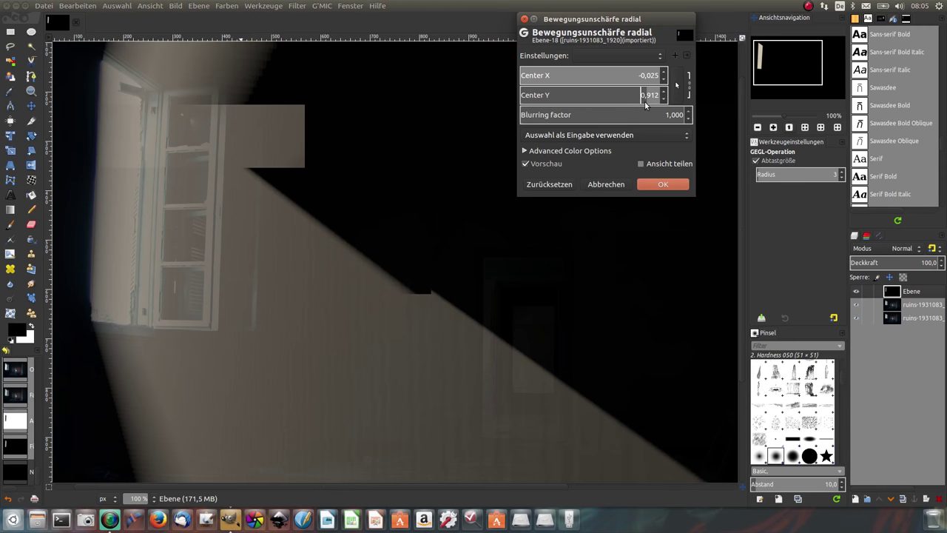
mouse_move(645, 105)
mouse_down()
mouse_move(525, 101)
mouse_move(689, 105)
mouse_up()
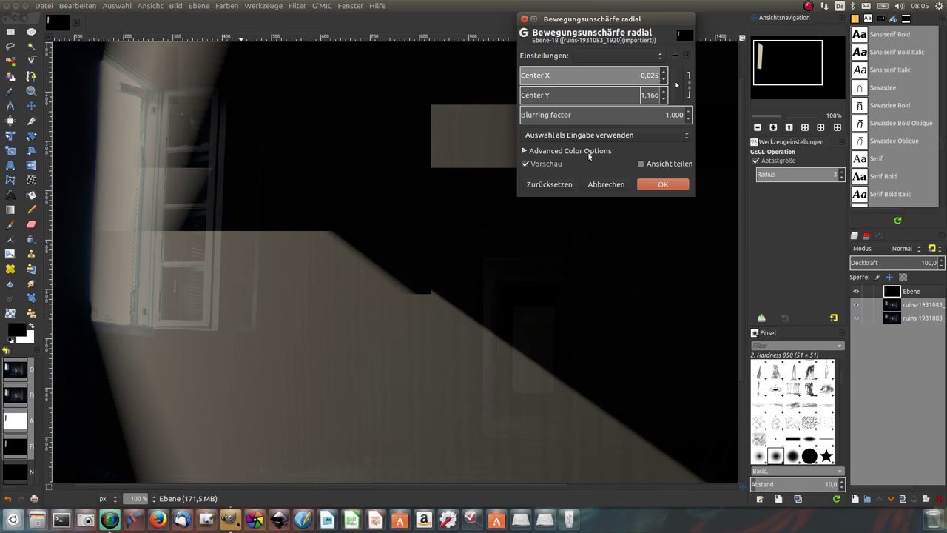
- Apply the radial blur with centre X -0.071, Y 0.021 and blurring factor 1.0
click(549, 185)
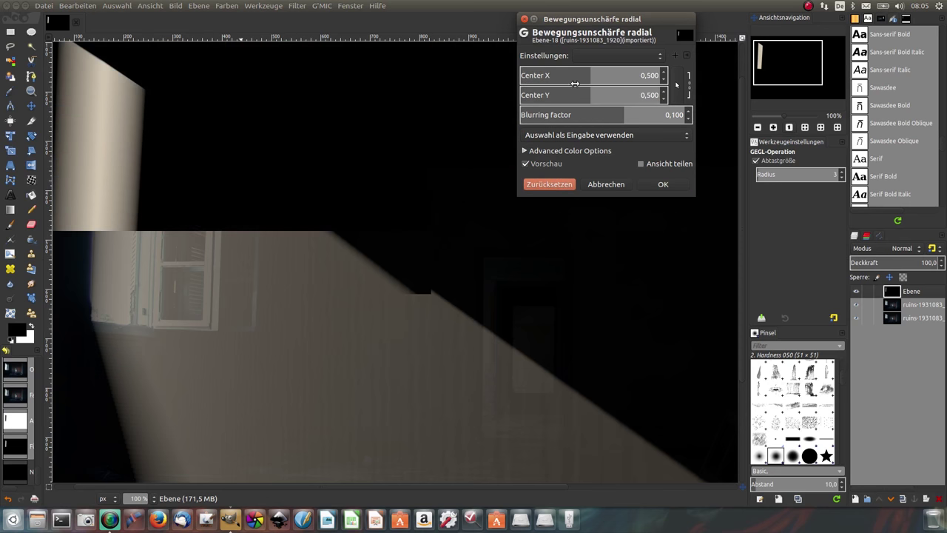
drag(573, 77, 518, 77)
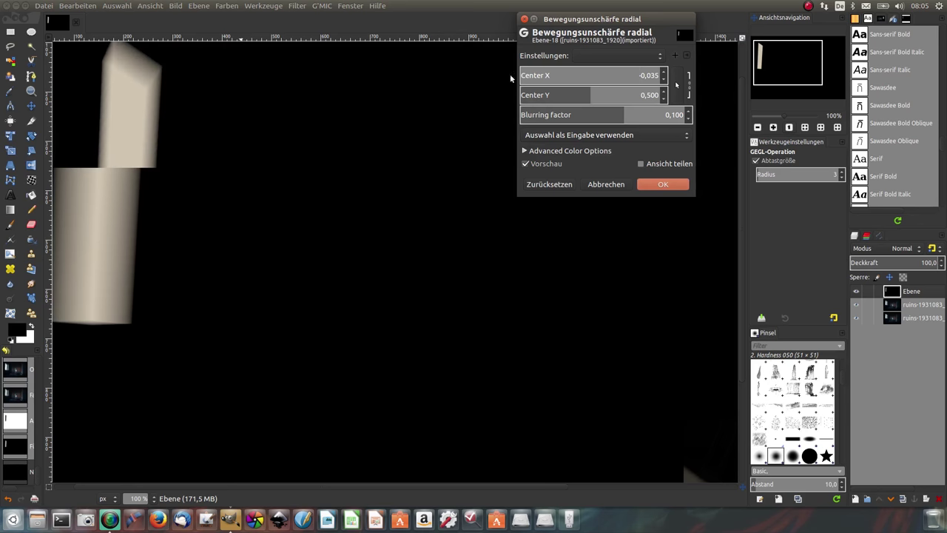
click(588, 95)
drag(588, 95, 657, 96)
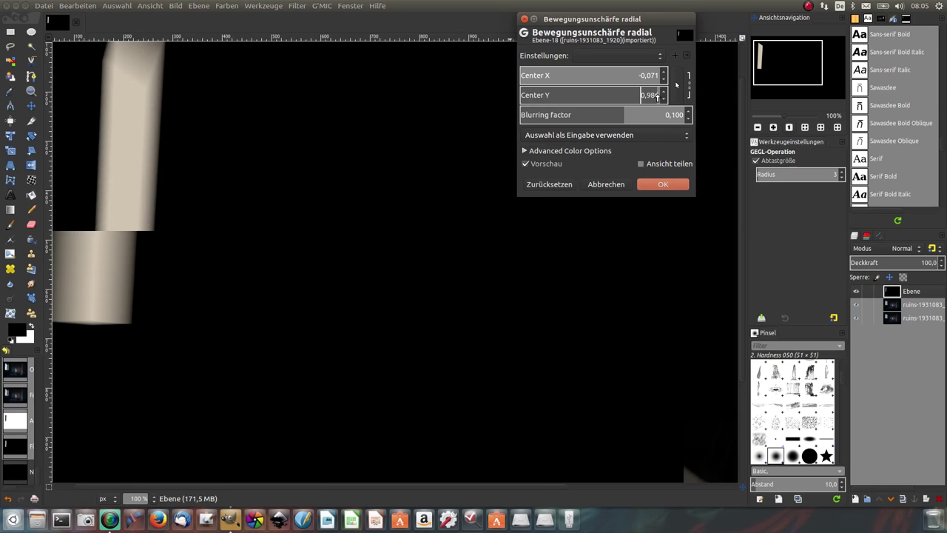
drag(657, 97, 522, 99)
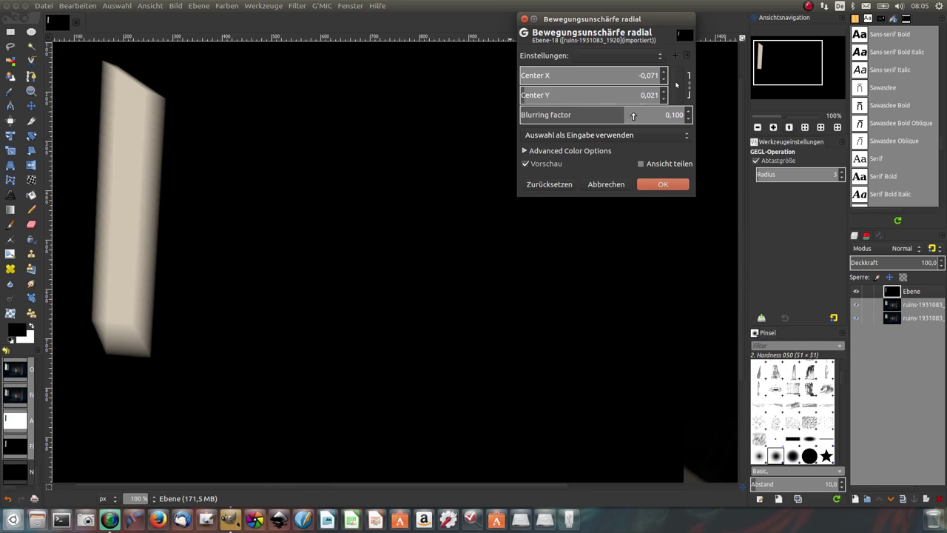
drag(624, 116, 693, 119)
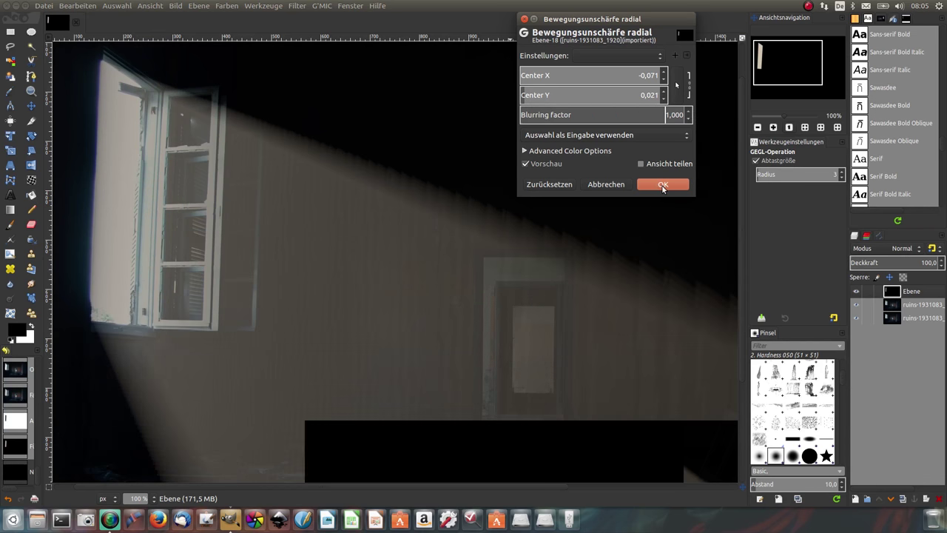
click(663, 185)
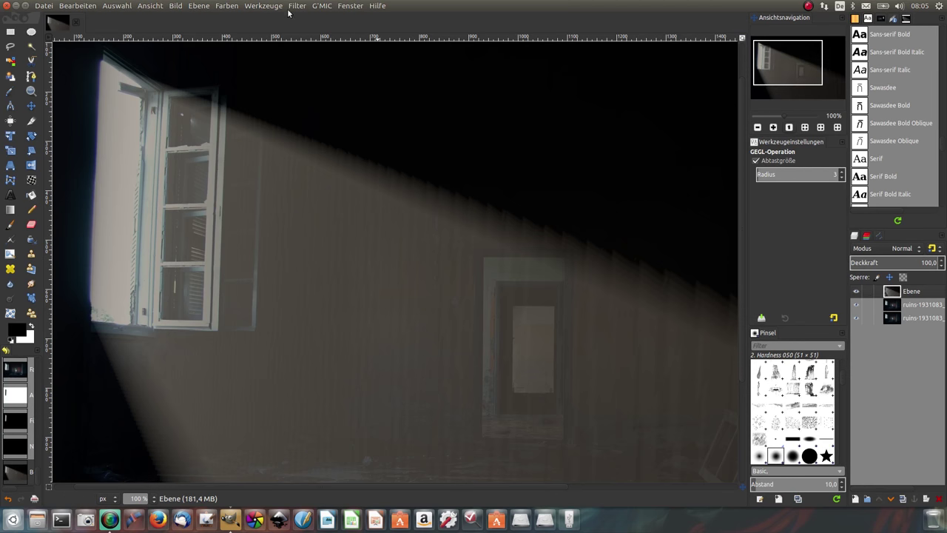
- Make the light layer's black transparent with Color to Alpha, then zoom out to 50%
click(229, 5)
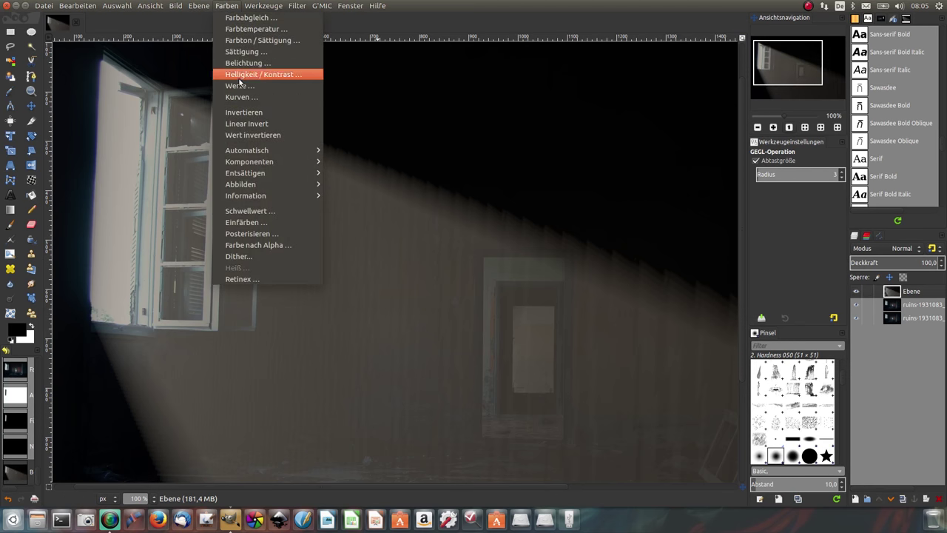
click(274, 247)
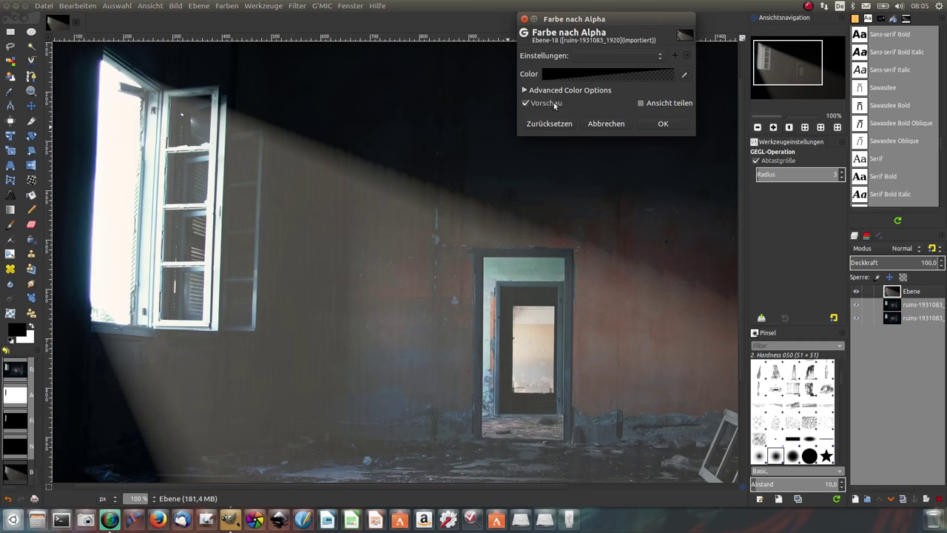
click(458, 77)
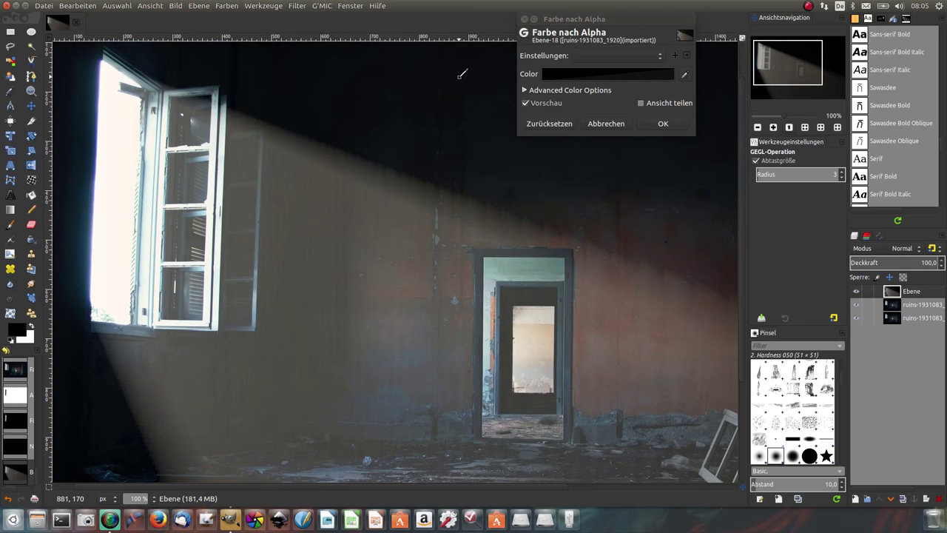
click(665, 124)
key(minus)
key(minus)
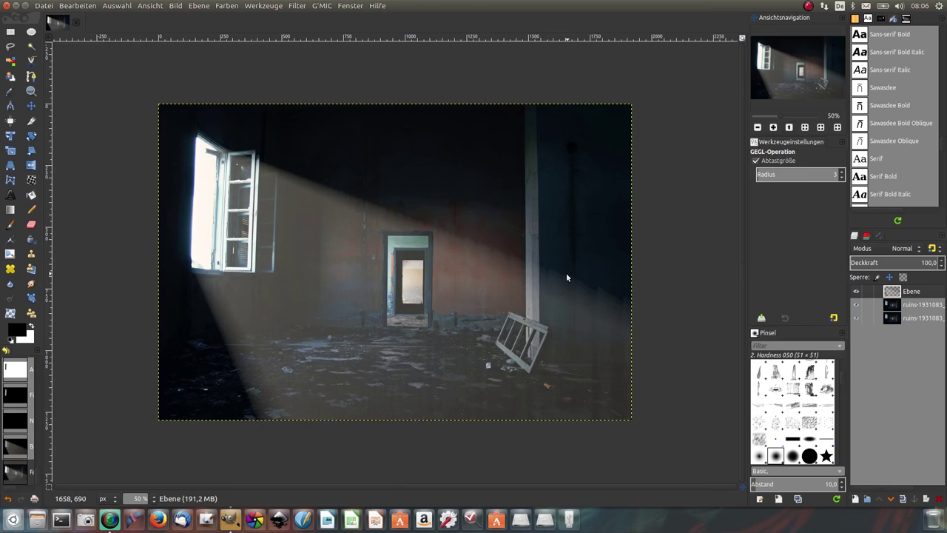
- Apply a linked Gaussian blur of size 53.79 to the beam layer
click(297, 6)
mouse_move(323, 66)
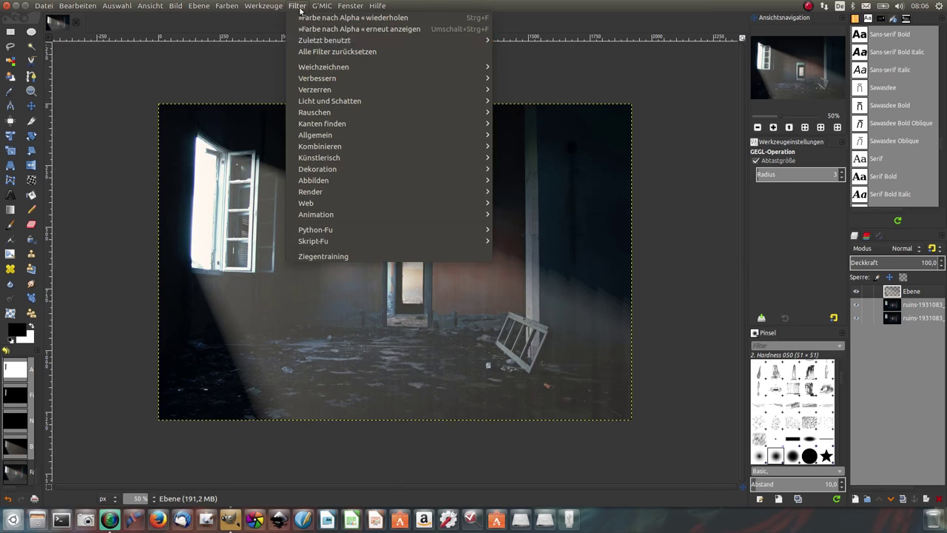
click(564, 67)
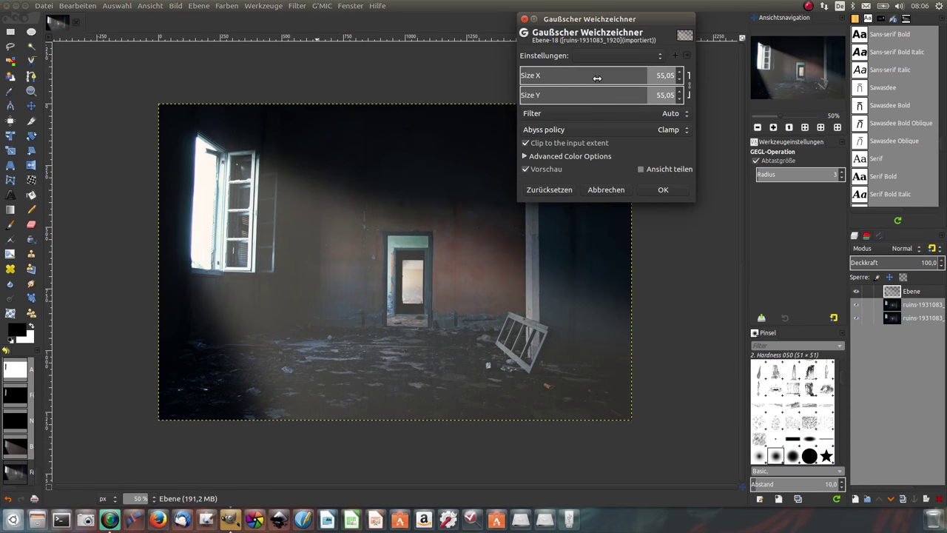
click(555, 191)
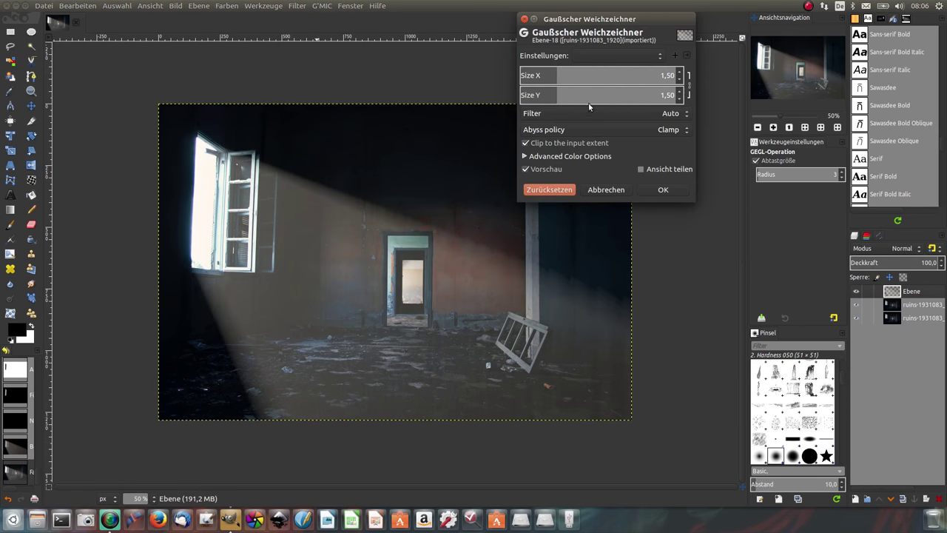
drag(556, 74, 641, 80)
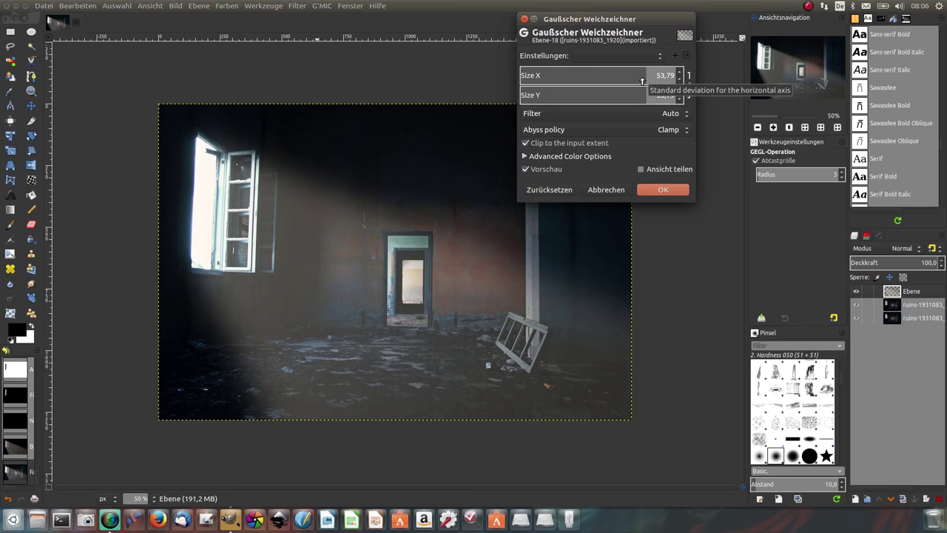
click(658, 188)
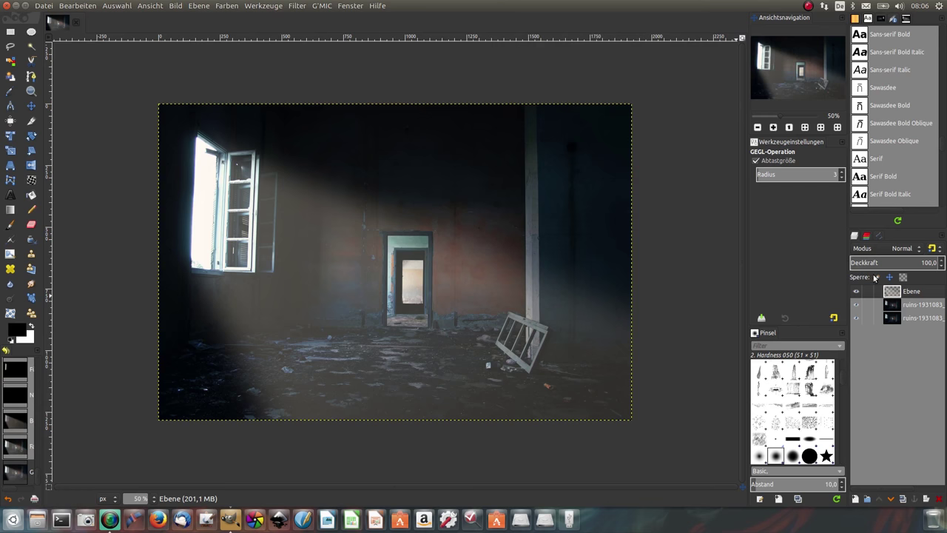
- Add a White (full opacity) layer mask to the light-beam layer from its context menu
right_click(906, 294)
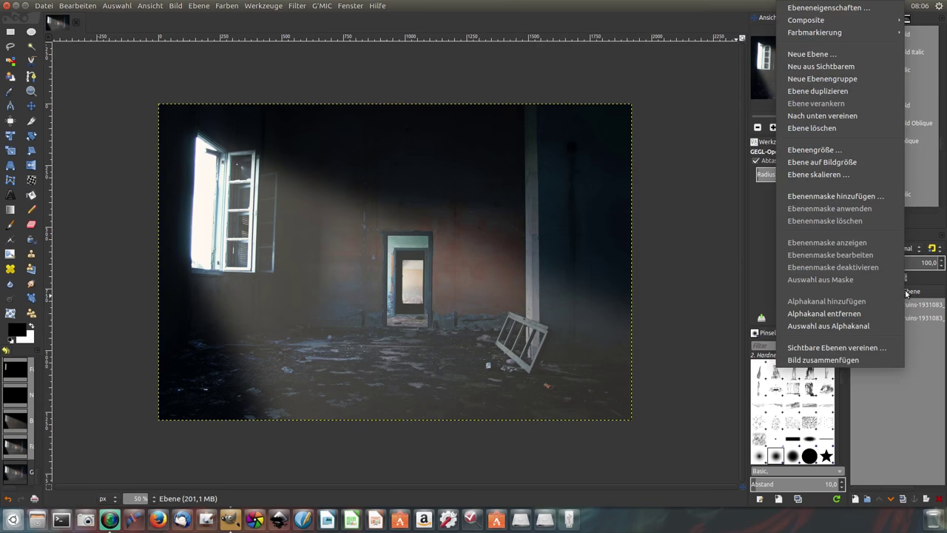
click(860, 198)
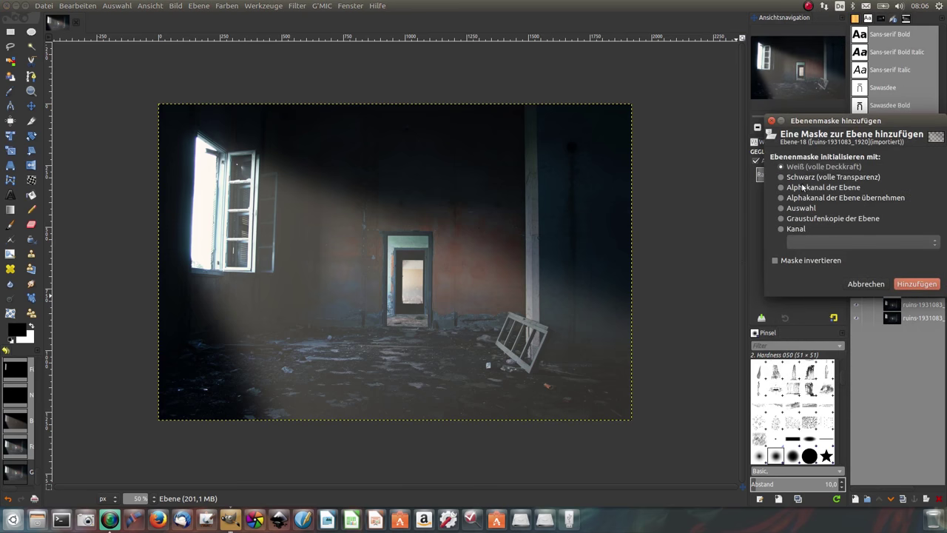
click(916, 284)
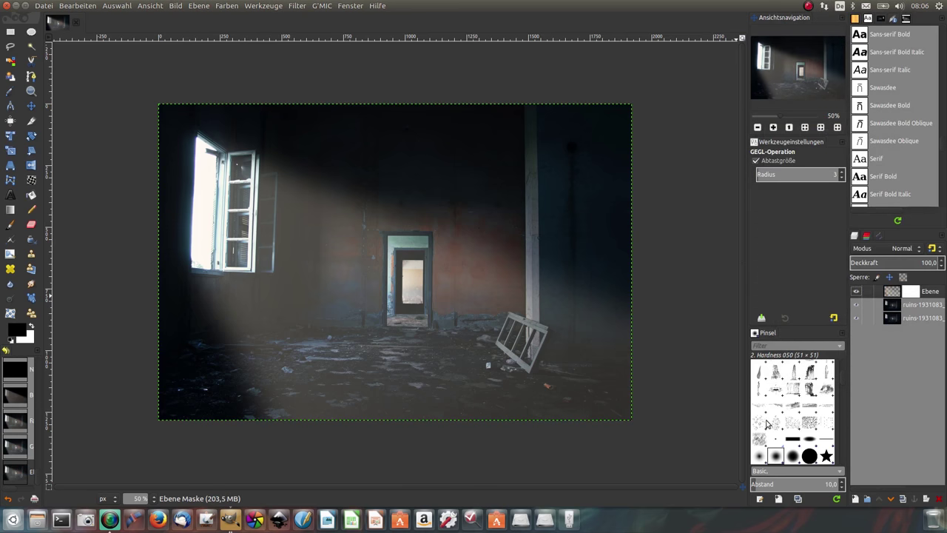
- Draw a linear gradient on the mask from mid-room toward beyond the bottom-right corner
click(12, 210)
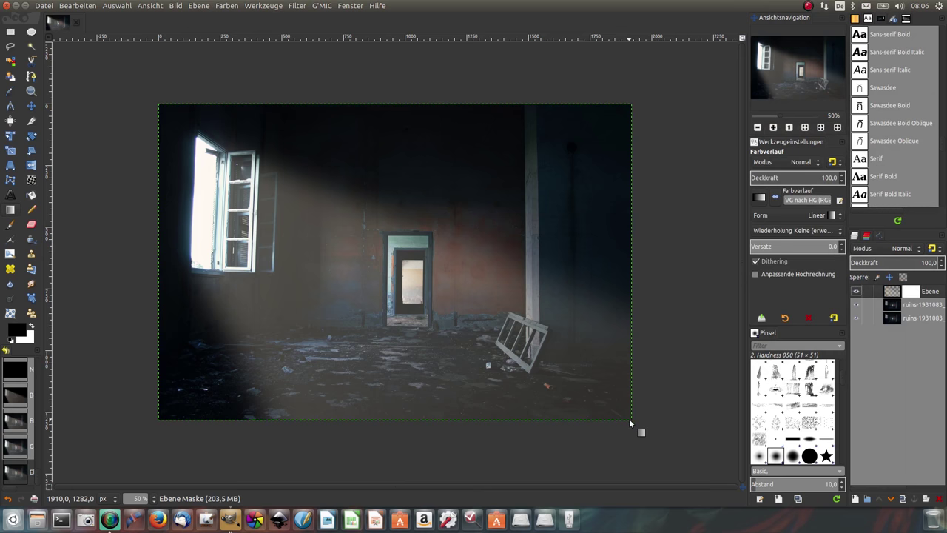
drag(629, 420, 494, 379)
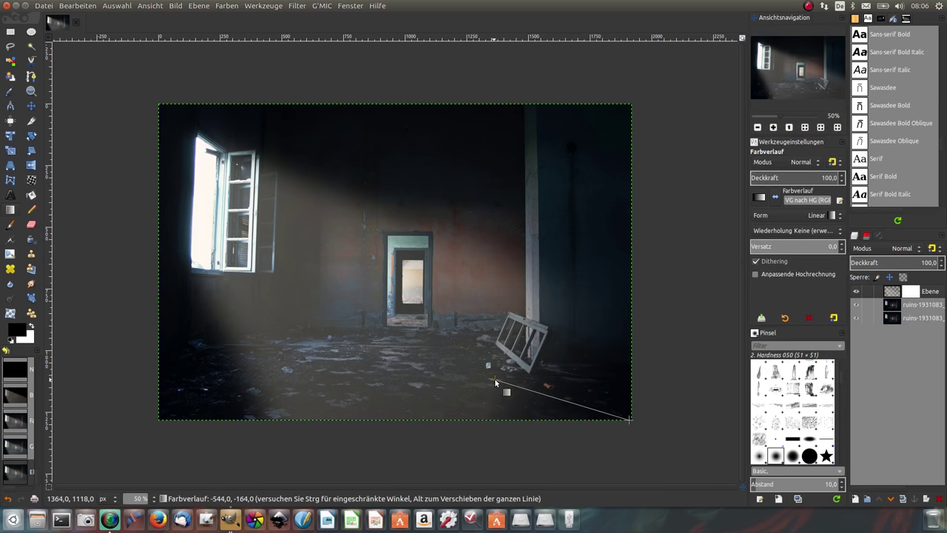
drag(494, 378, 461, 356)
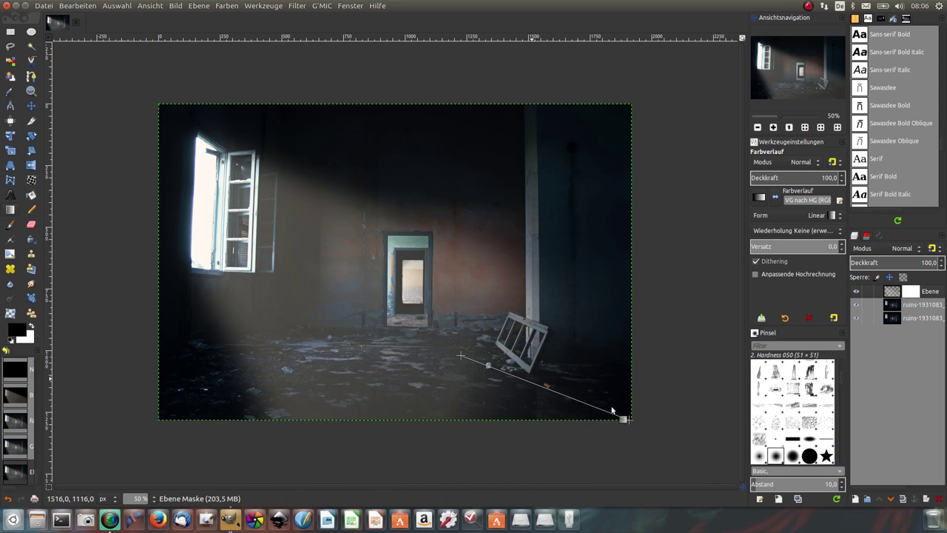
drag(627, 420, 646, 456)
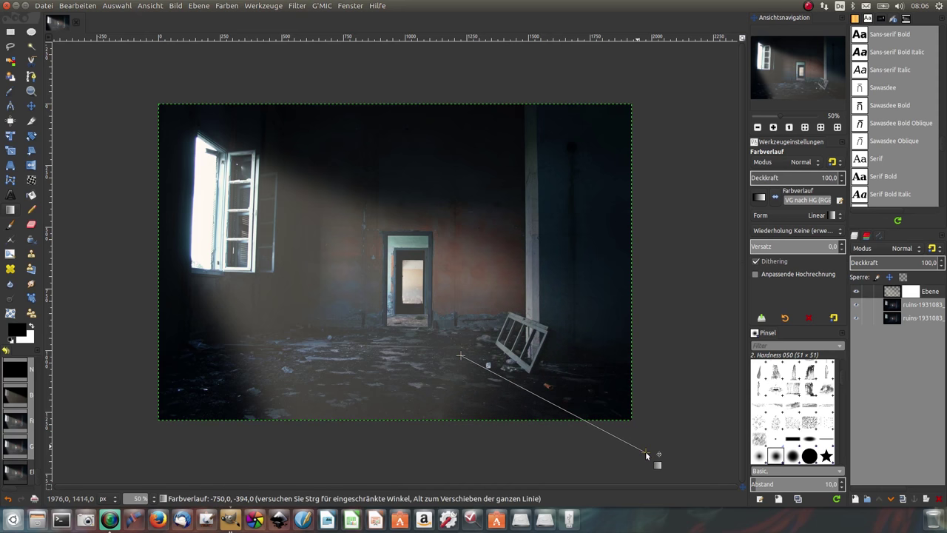
drag(460, 356, 408, 337)
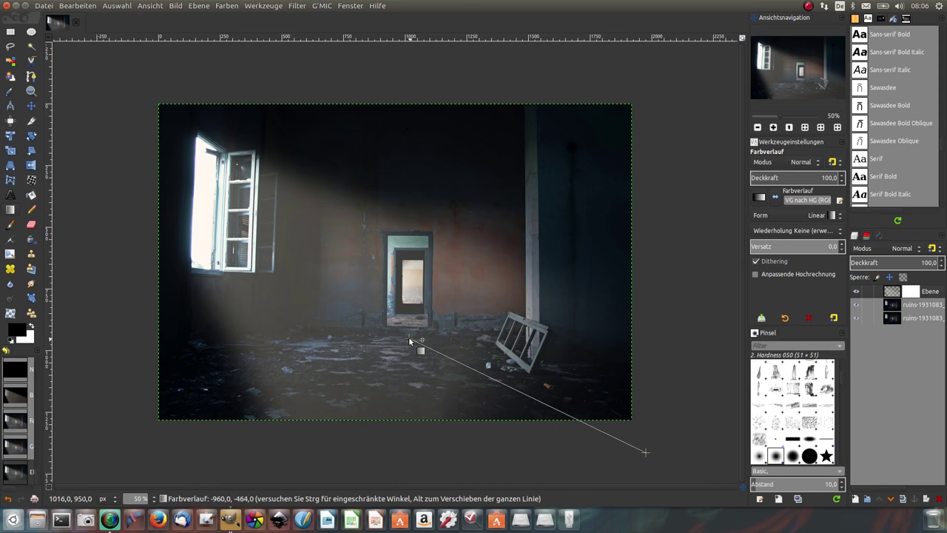
mouse_move(645, 452)
mouse_down()
mouse_move(633, 478)
mouse_move(568, 471)
mouse_up()
drag(409, 337, 429, 335)
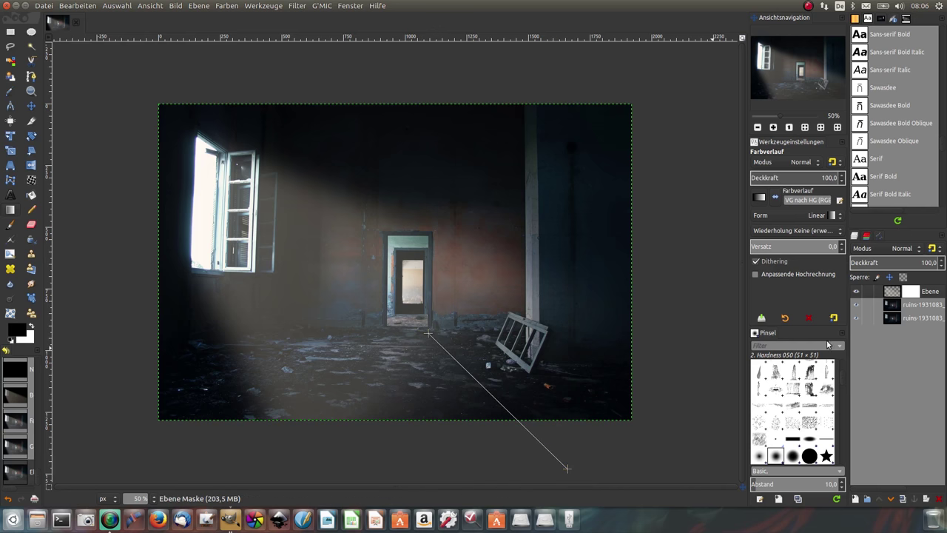
key(Return)
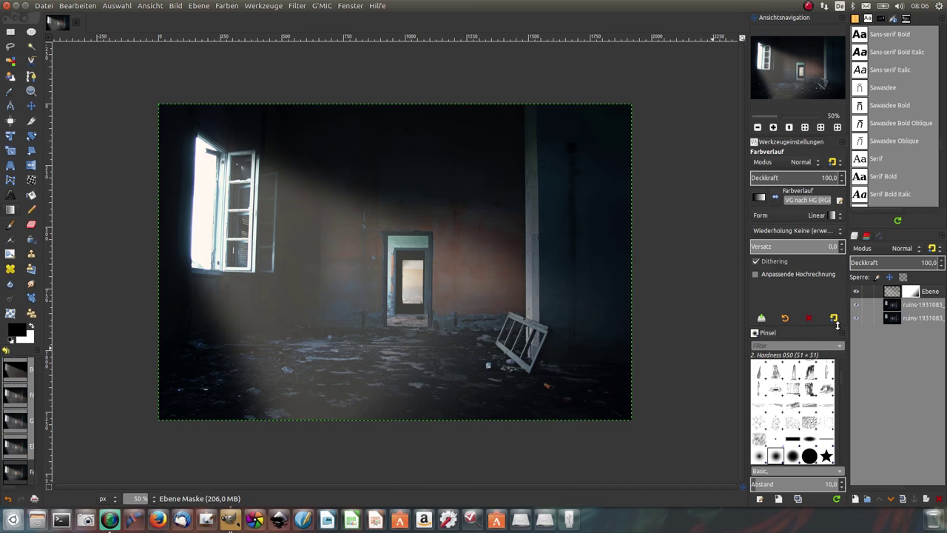
- Set the beam layer's opacity to 88.0 and toggle its visibility twice to compare
scroll(942, 267, down, 3)
scroll(941, 267, down, 3)
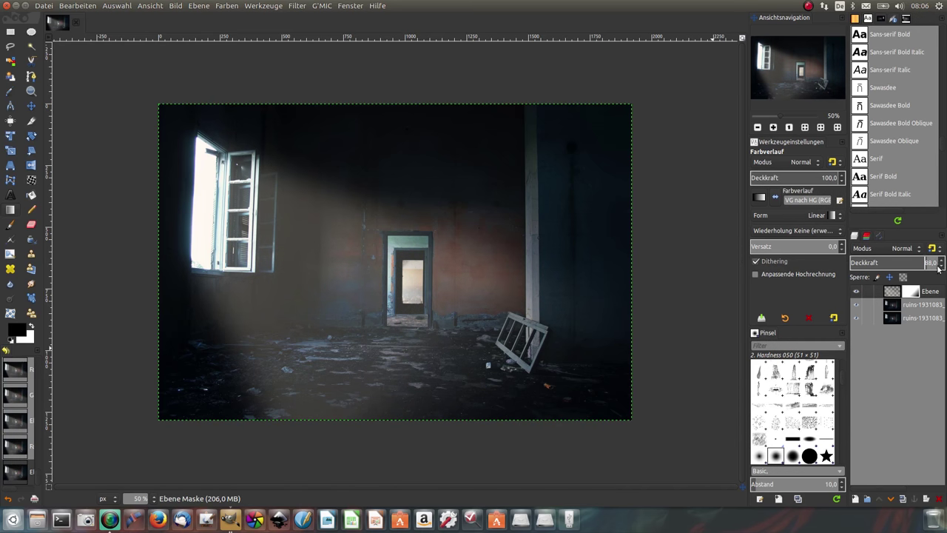
click(856, 293)
click(856, 293)
click(856, 293)
click(857, 293)
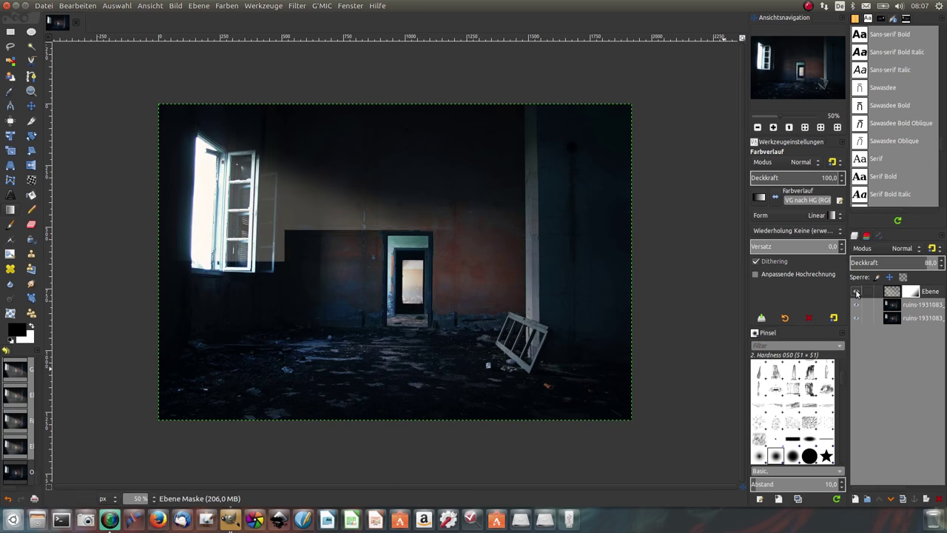